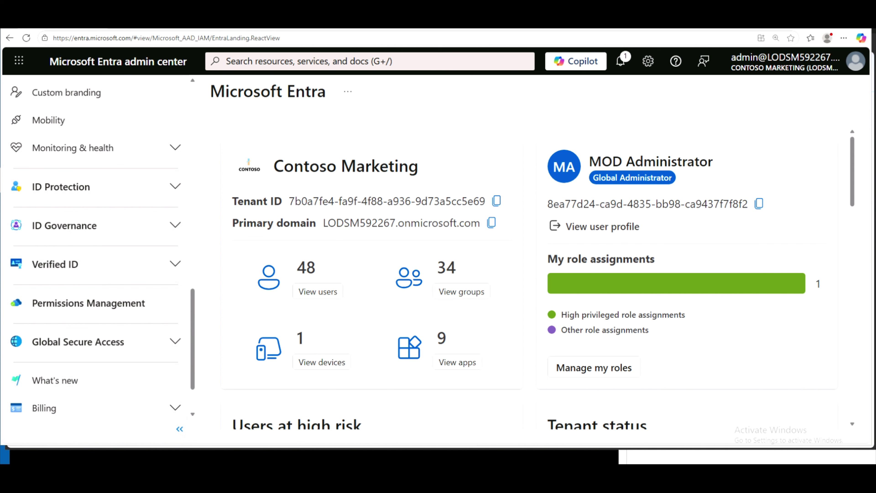
# Switch to the GitHub lab page and read the Lab 15 scenario and its MFA registration policy tasks, highlighting the Task 2 title.
pyautogui.hotkey('alt', 'Tab')
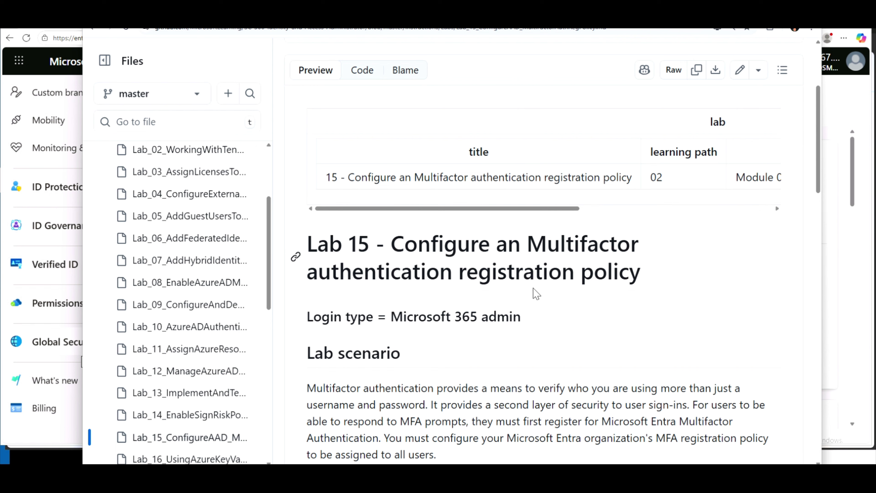
pyautogui.scroll(-4, 531, 306)
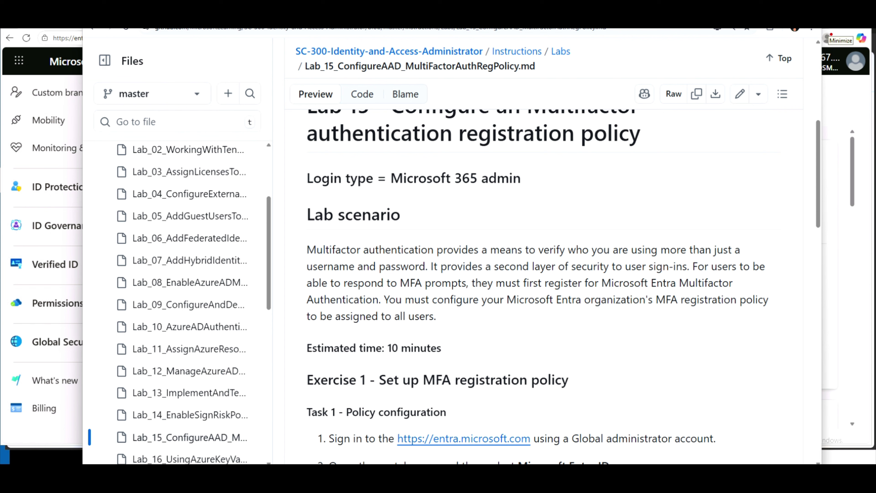
pyautogui.scroll(-3, 672, 207)
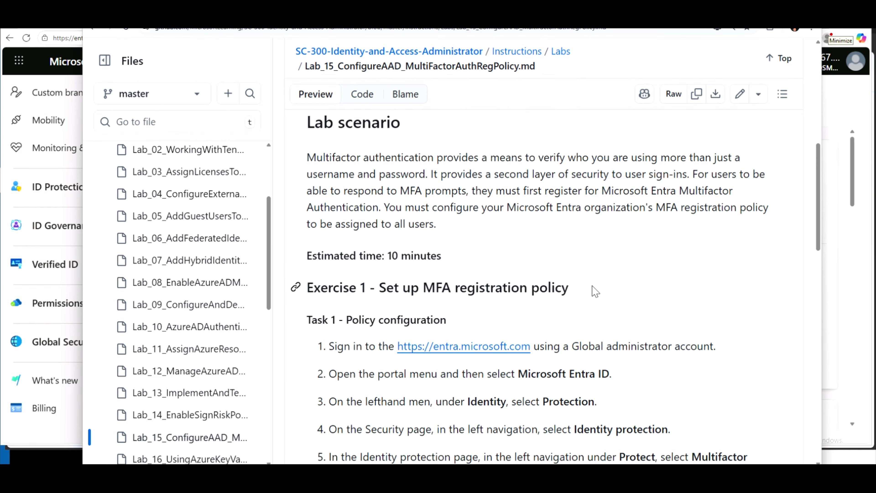
pyautogui.moveTo(569, 288); pyautogui.dragTo(297, 288)
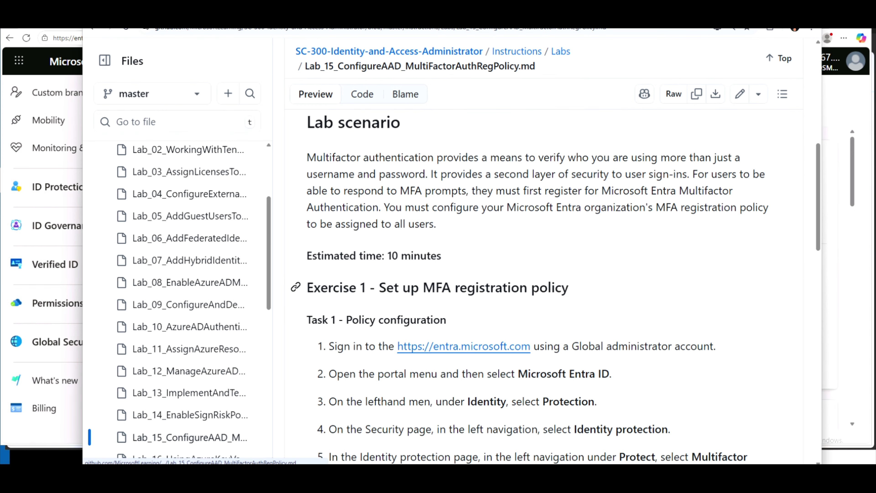
pyautogui.scroll(-10, 386, 305)
pyautogui.scroll(-1, 386, 305)
pyautogui.scroll(-2, 379, 217)
pyautogui.scroll(4, 380, 218)
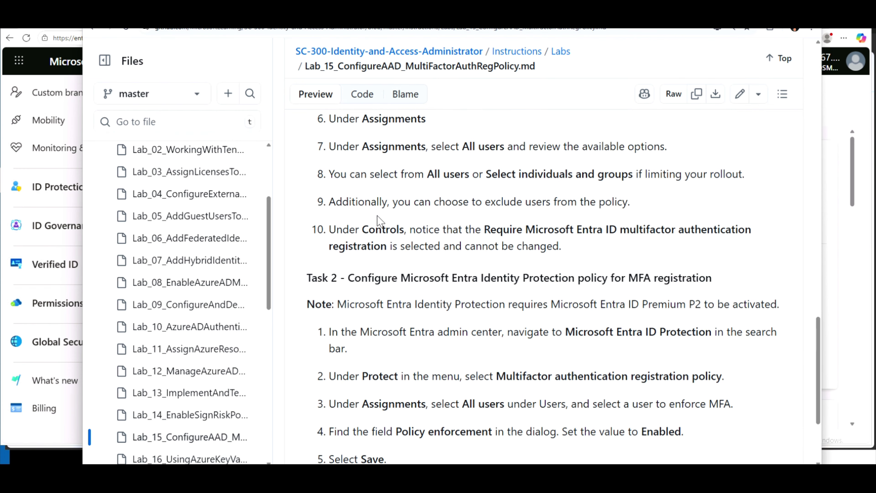
pyautogui.moveTo(347, 278); pyautogui.dragTo(712, 278)
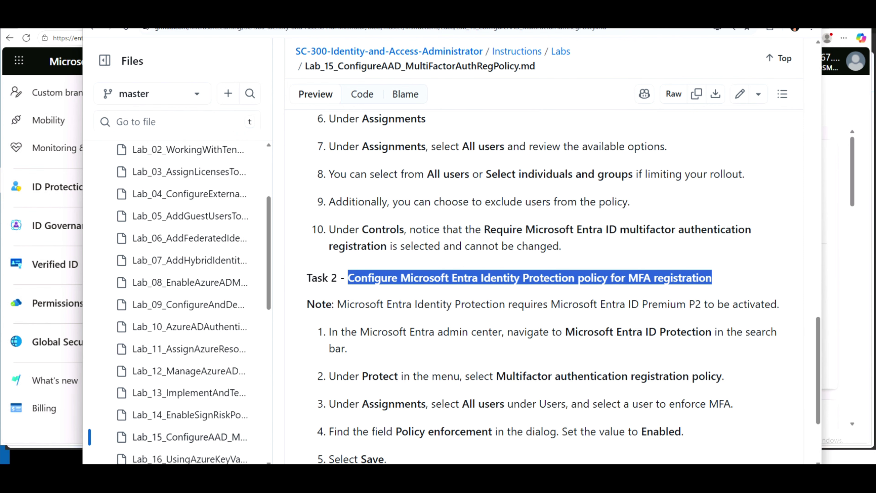
# Return to the Microsoft Entra admin center and open the Multifactor authentication registration policy under ID Protection.
pyautogui.hotkey('alt', 'Tab')
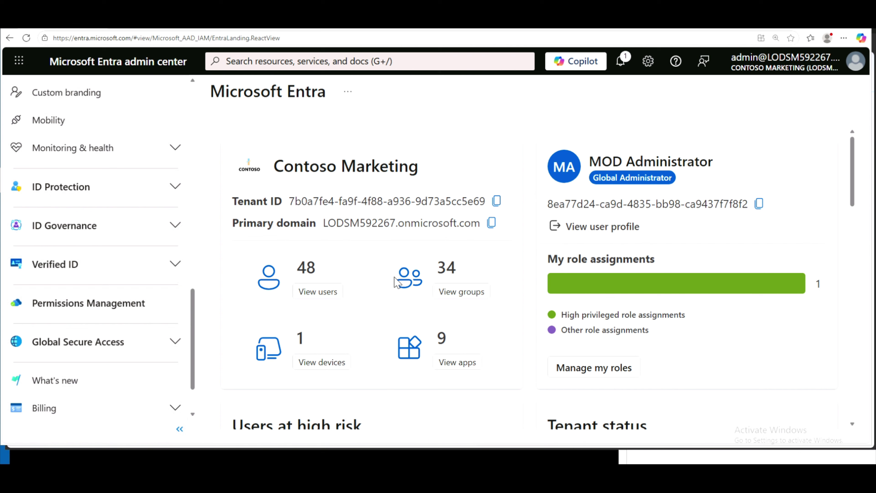
pyautogui.click(177, 188)
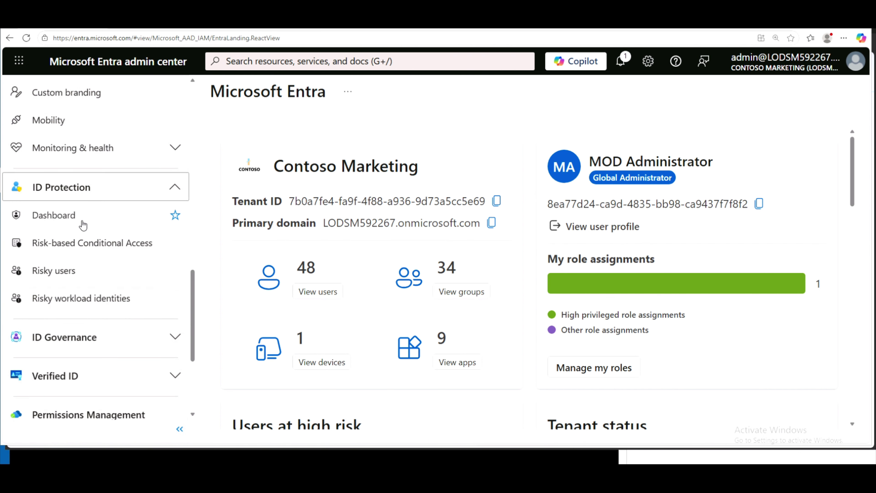
pyautogui.click(52, 216)
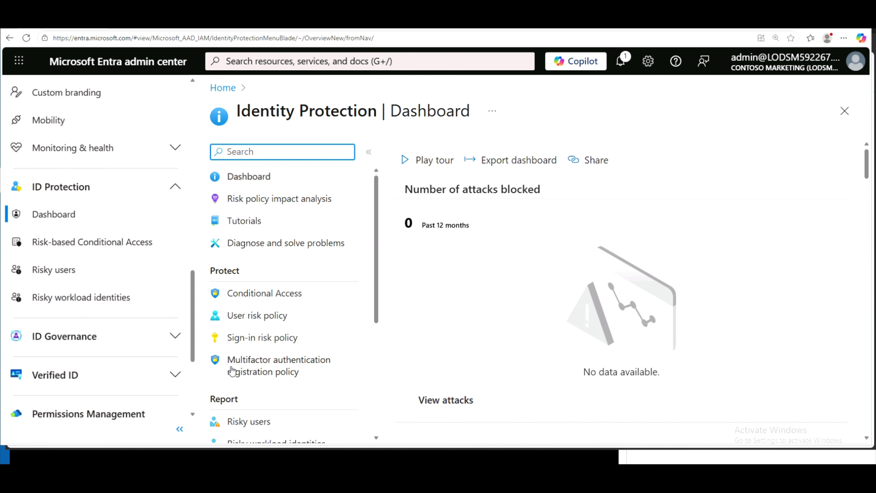
pyautogui.click(263, 372)
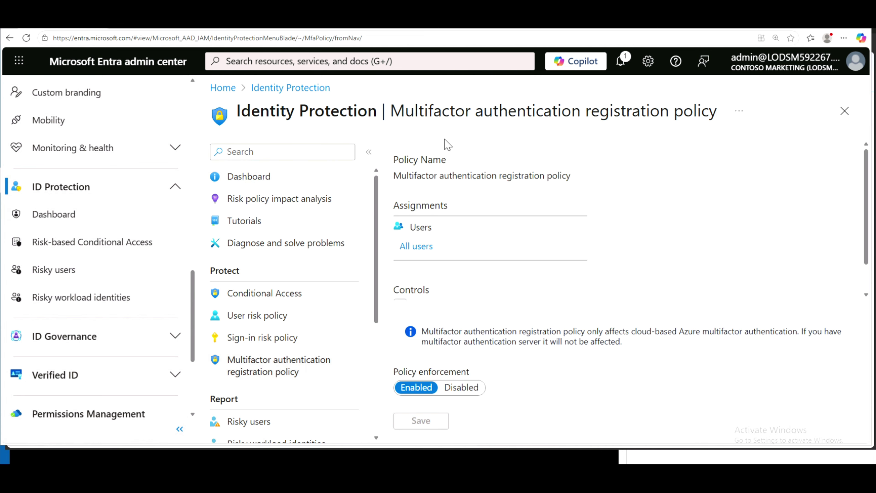
# Review the policy's user assignment options for including and excluding users and groups, along with its controls.
pyautogui.click(421, 252)
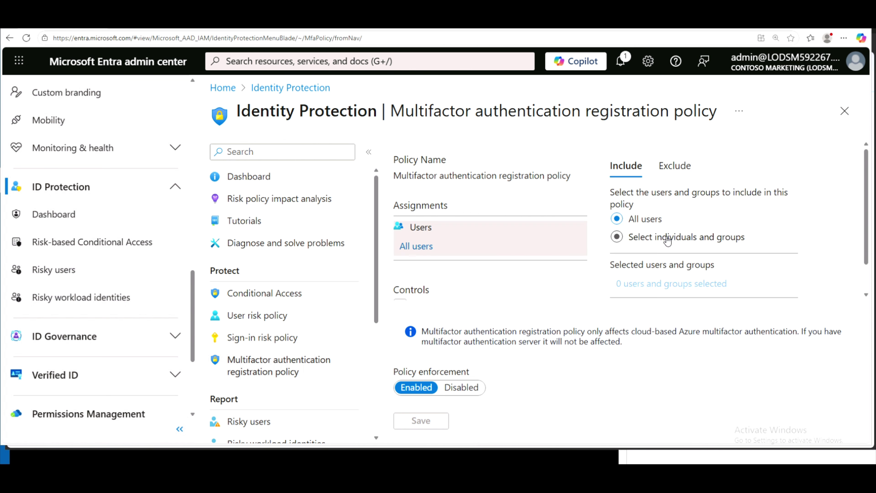
pyautogui.click(676, 175)
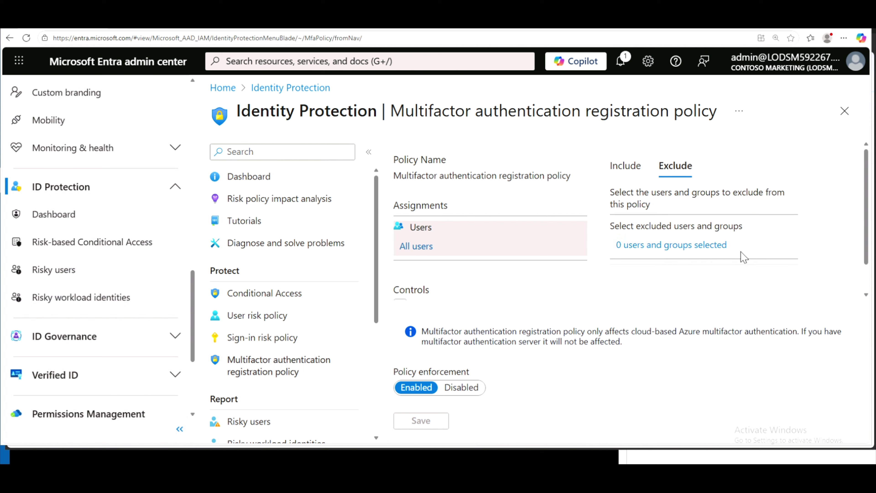
pyautogui.click(626, 170)
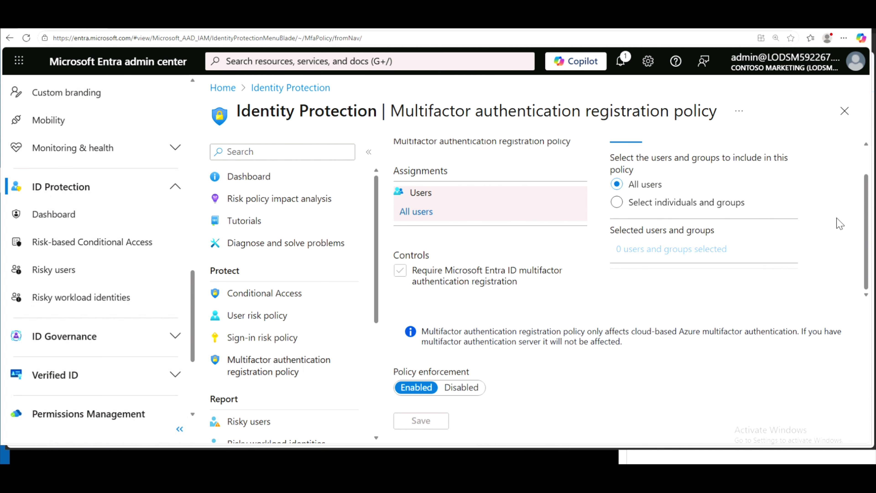
pyautogui.scroll(2, 868, 159)
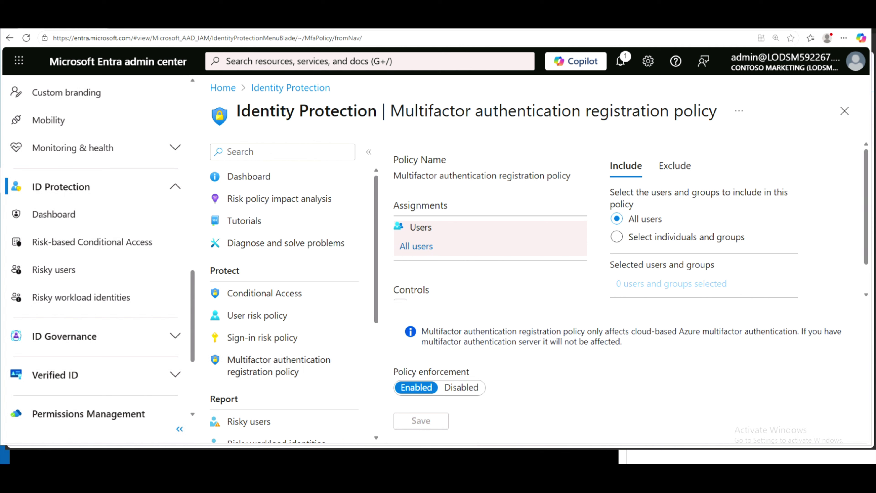
pyautogui.moveTo(238, 118); pyautogui.dragTo(382, 114)
pyautogui.click(818, 226)
# Limit the policy's included users to selected individuals, choose the first listed user, and save the policy.
pyautogui.click(653, 242)
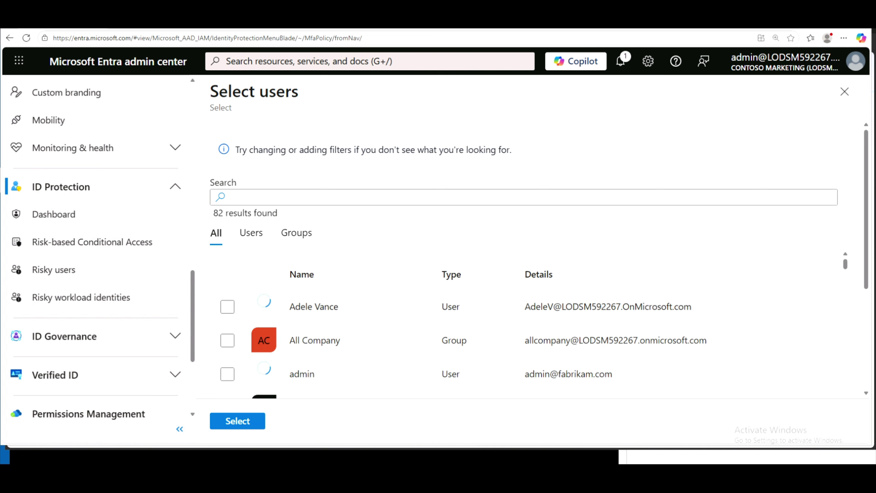
pyautogui.click(228, 307)
pyautogui.click(237, 426)
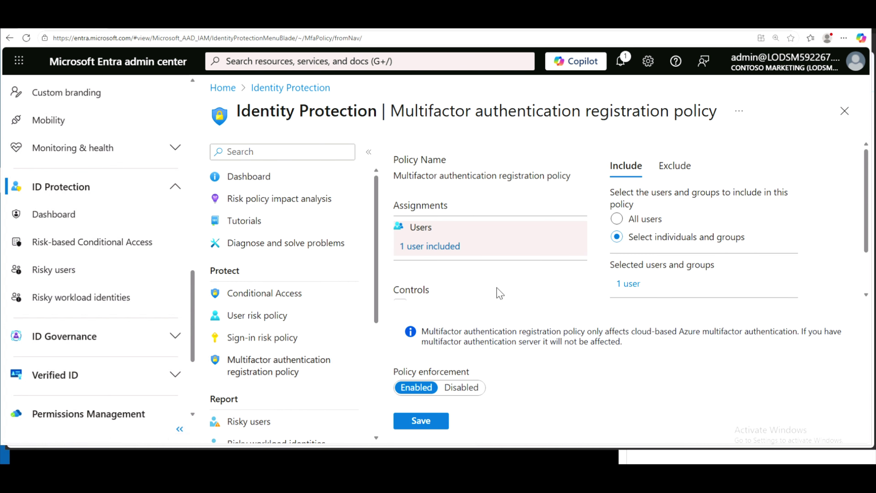
pyautogui.scroll(-2, 495, 293)
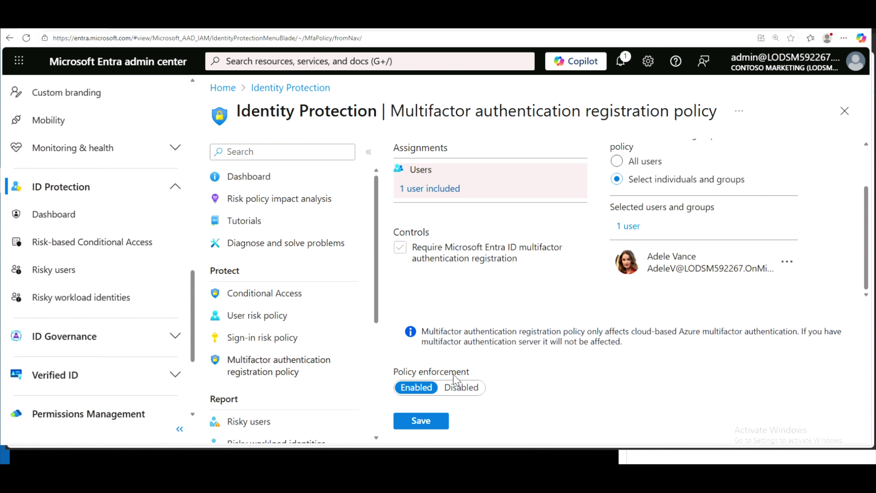
pyautogui.click(422, 425)
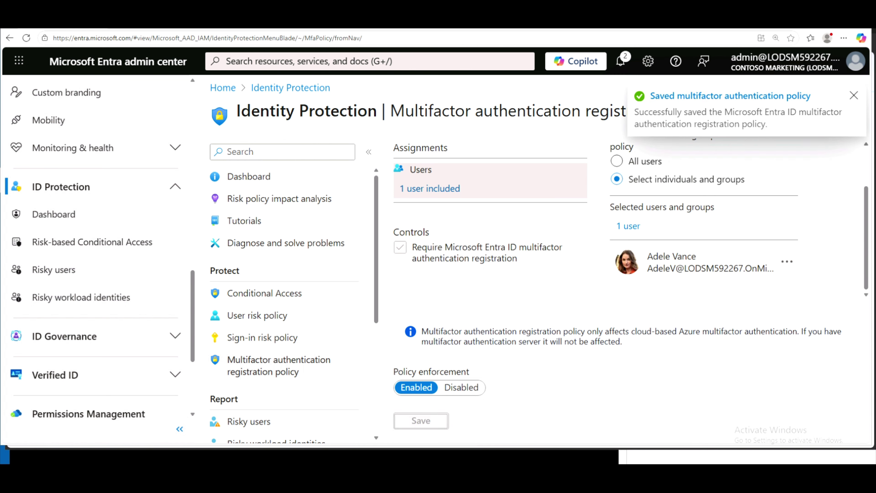
pyautogui.click(855, 97)
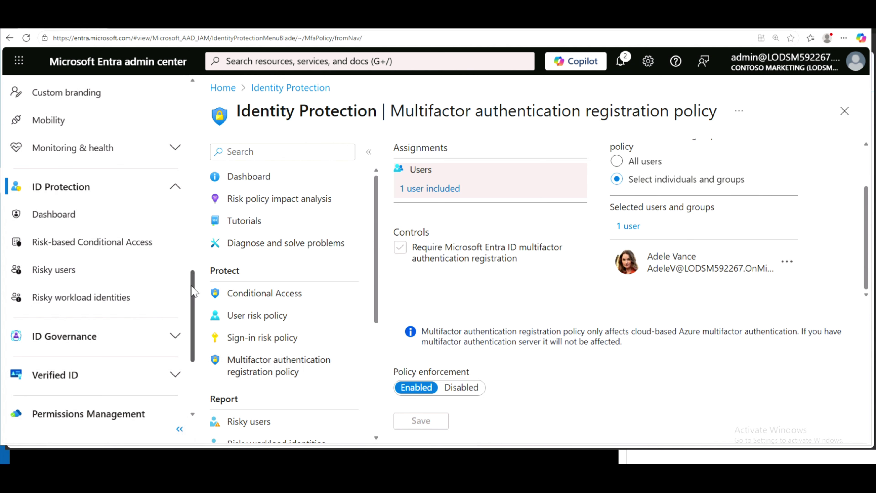
# Find the user included in the policy in the Entra ID user list by first name and open the profile.
pyautogui.scroll(5, 188, 176)
pyautogui.scroll(10, 188, 175)
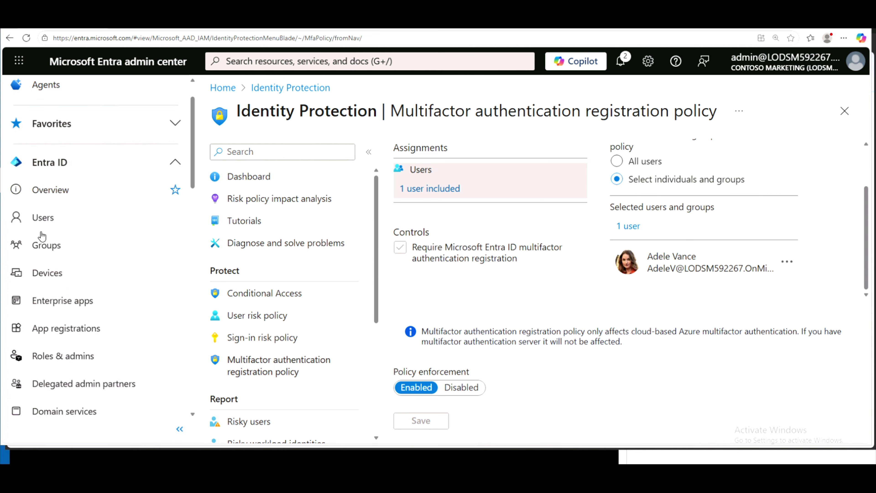
pyautogui.click(43, 218)
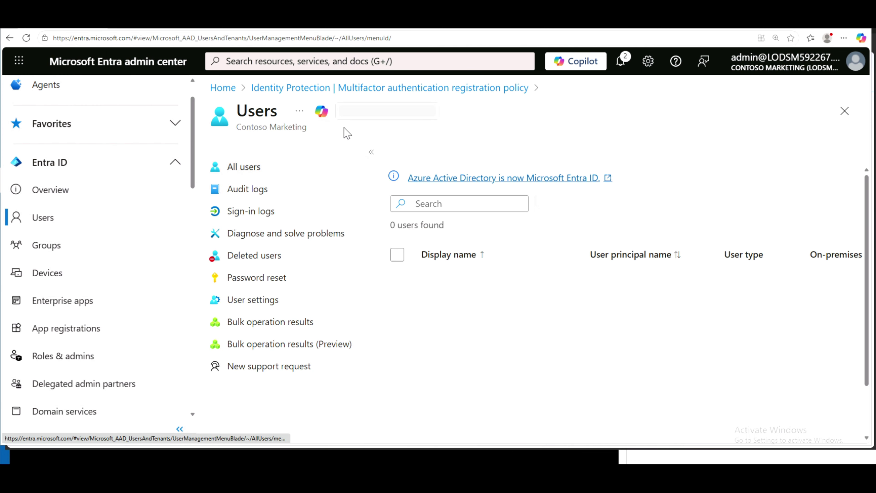
pyautogui.click(441, 204)
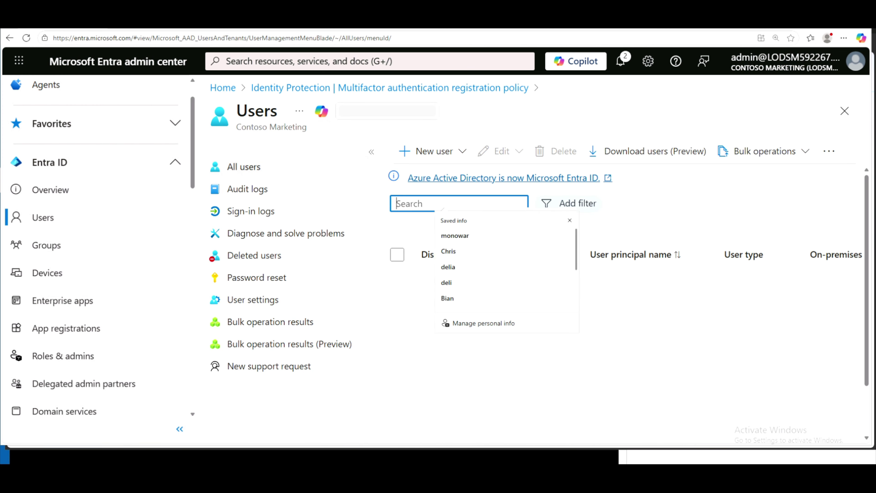
pyautogui.write('adel')
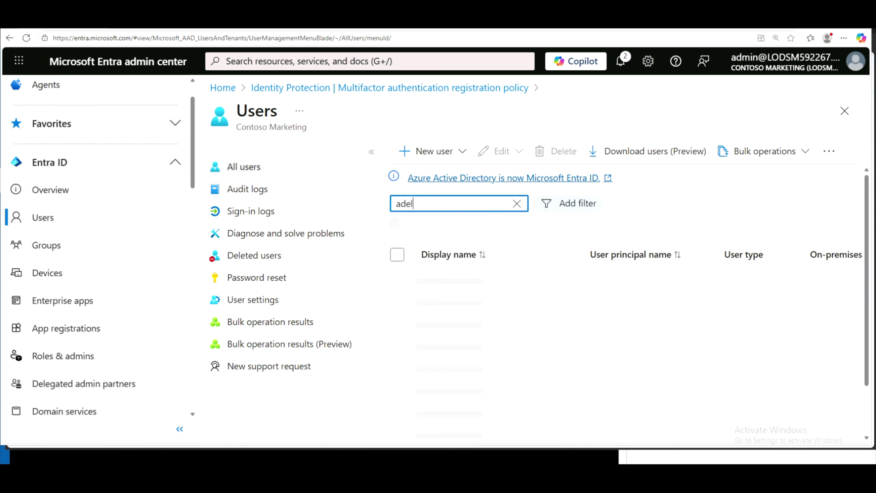
pyautogui.click(462, 292)
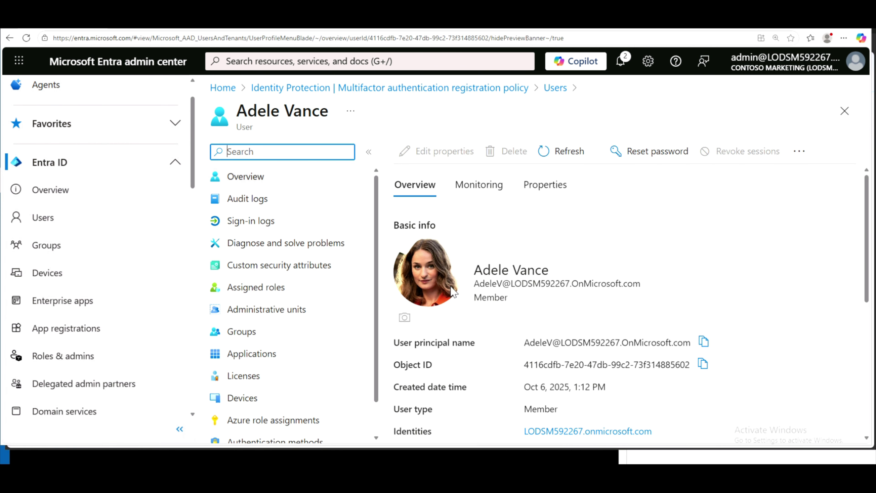
# Examine the user's overview through to the MFA status, and look at the Monitoring details.
pyautogui.scroll(-5, 502, 272)
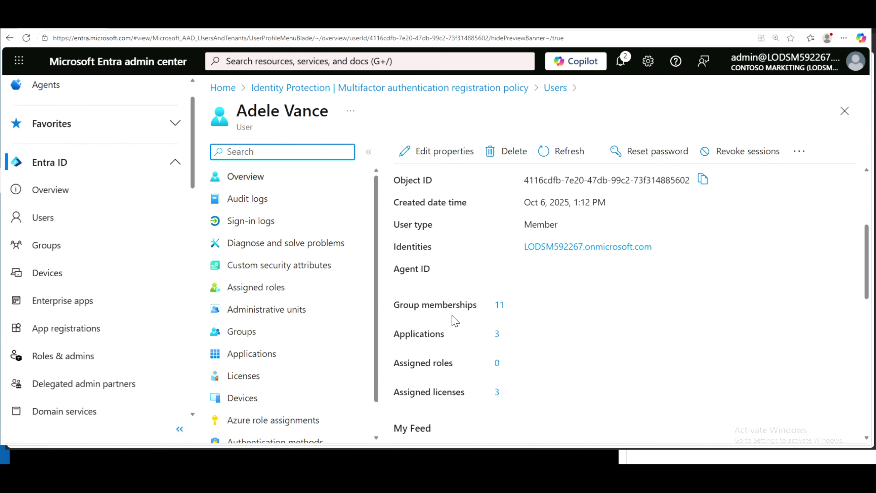
pyautogui.scroll(-3, 456, 321)
pyautogui.scroll(-5, 455, 321)
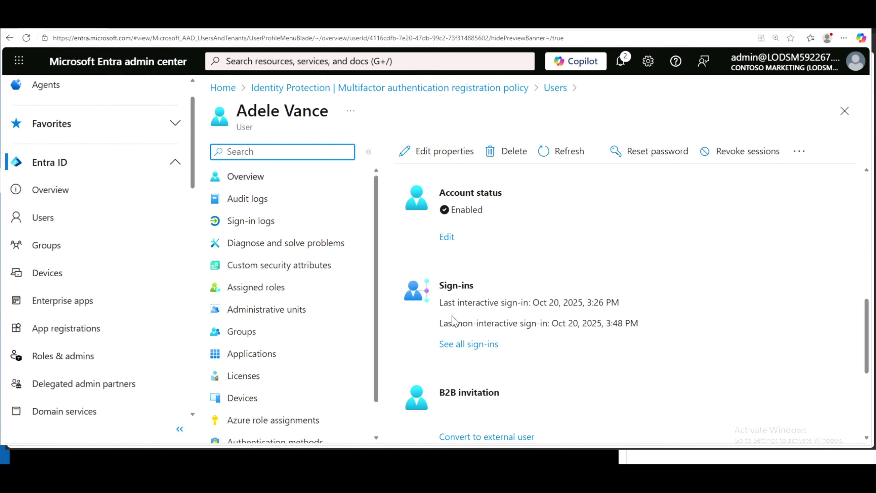
pyautogui.scroll(-5, 454, 318)
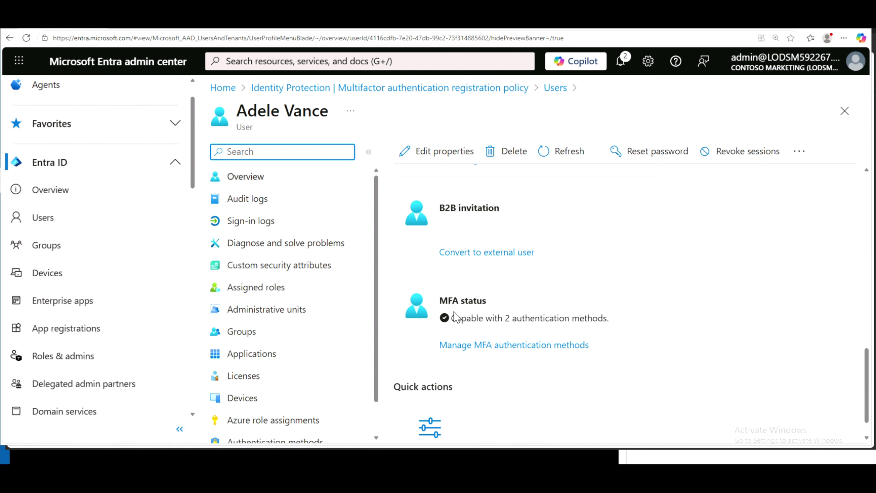
pyautogui.scroll(-1, 456, 317)
pyautogui.click(453, 312)
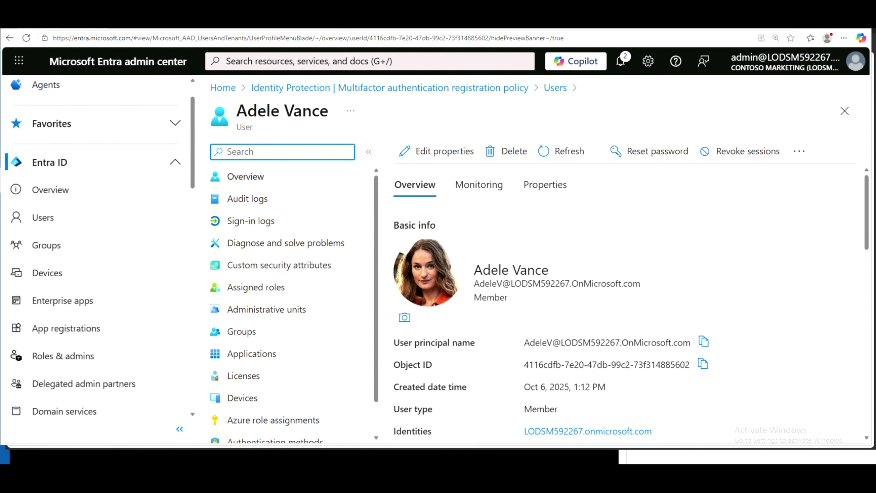
pyautogui.click(545, 189)
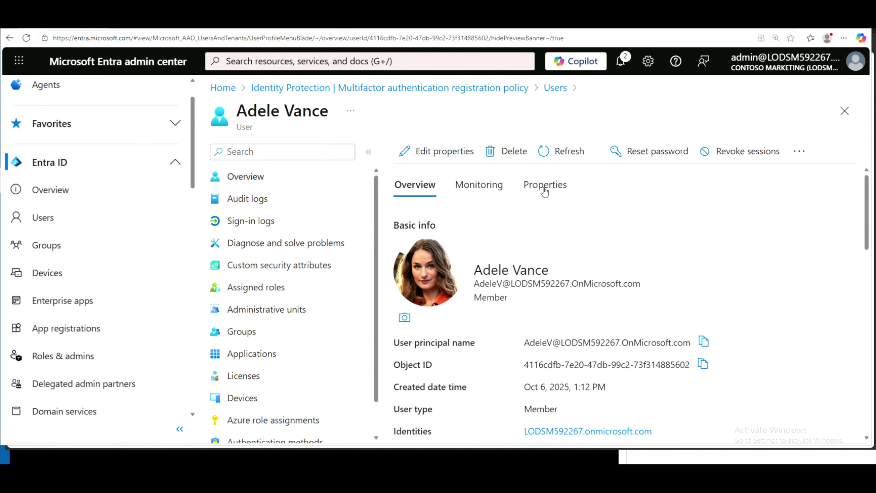
pyautogui.click(482, 185)
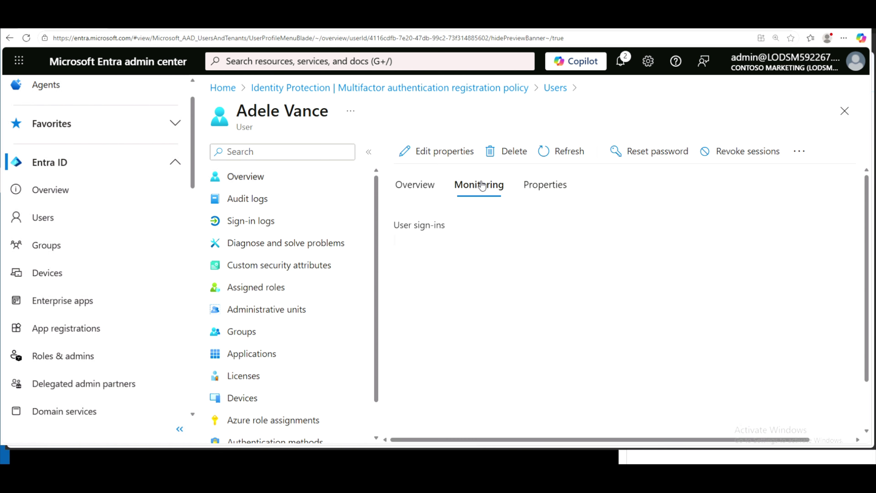
pyautogui.click(429, 186)
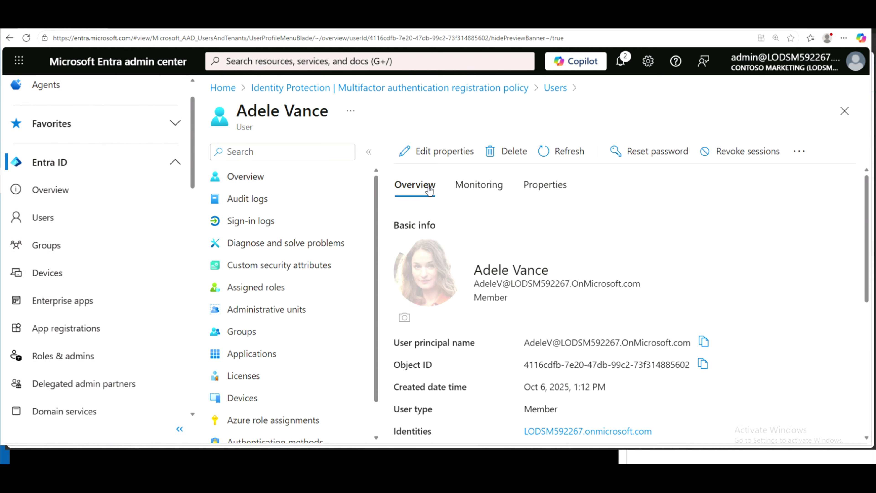
# Open the management page for the user's MFA authentication methods from the MFA status in the overview.
pyautogui.scroll(-5, 524, 337)
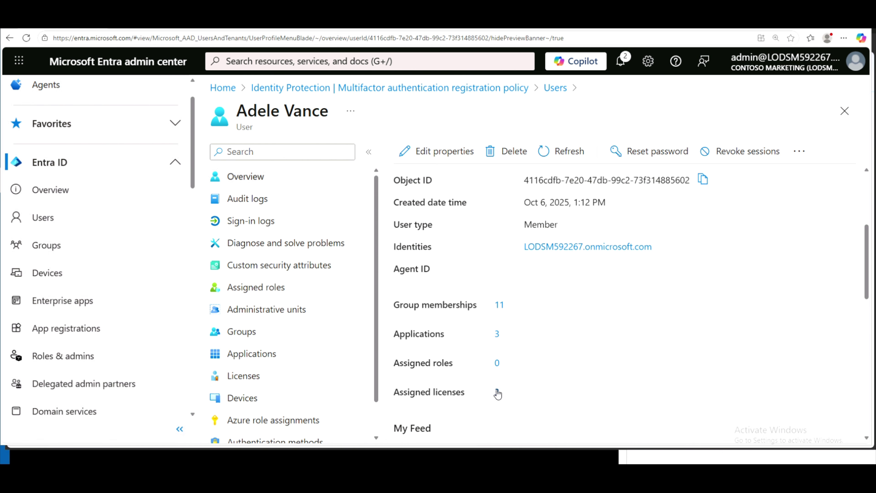
pyautogui.scroll(-3, 497, 394)
pyautogui.scroll(-3, 497, 394)
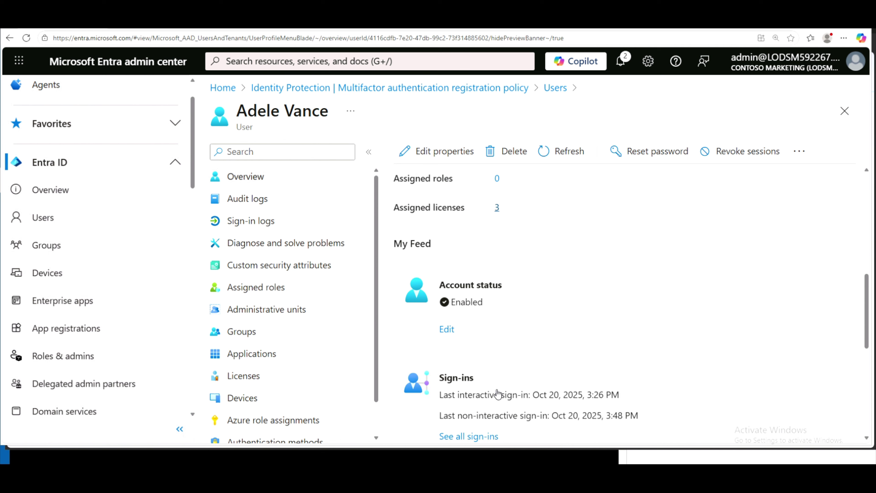
pyautogui.scroll(-3, 497, 394)
pyautogui.scroll(-3, 497, 394)
pyautogui.scroll(-3, 496, 396)
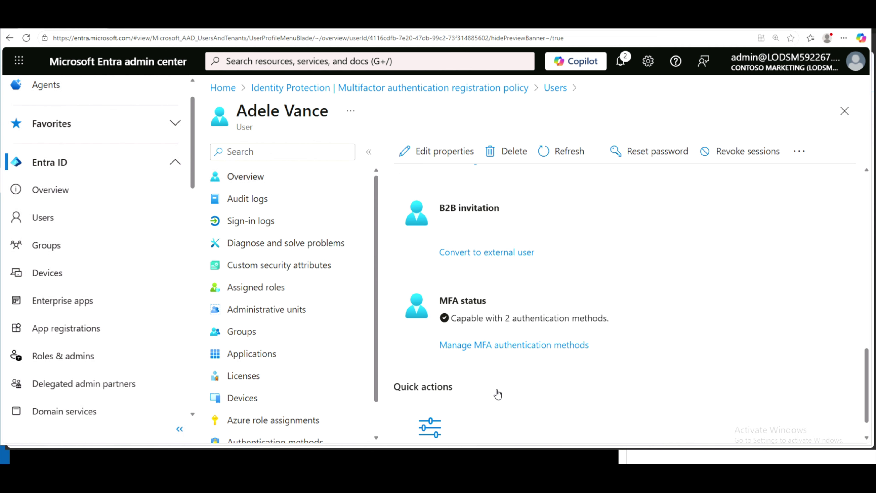
pyautogui.click(533, 345)
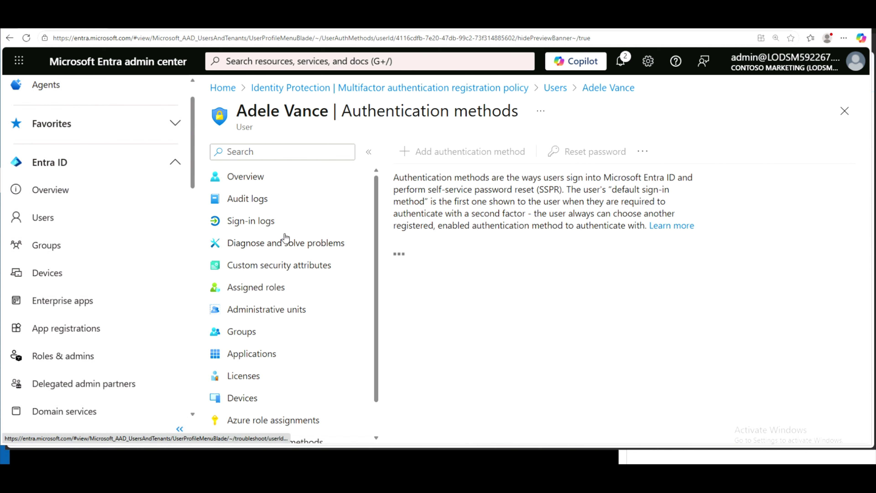
pyautogui.click(845, 39)
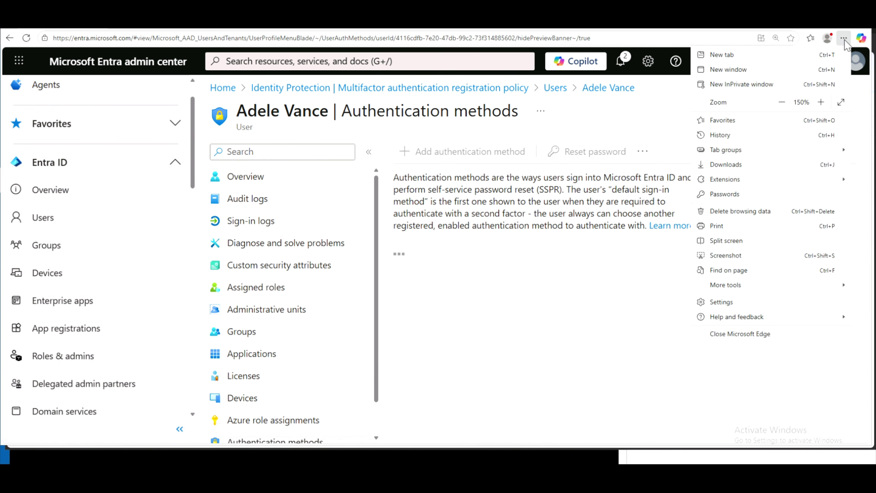
pyautogui.press('Escape')
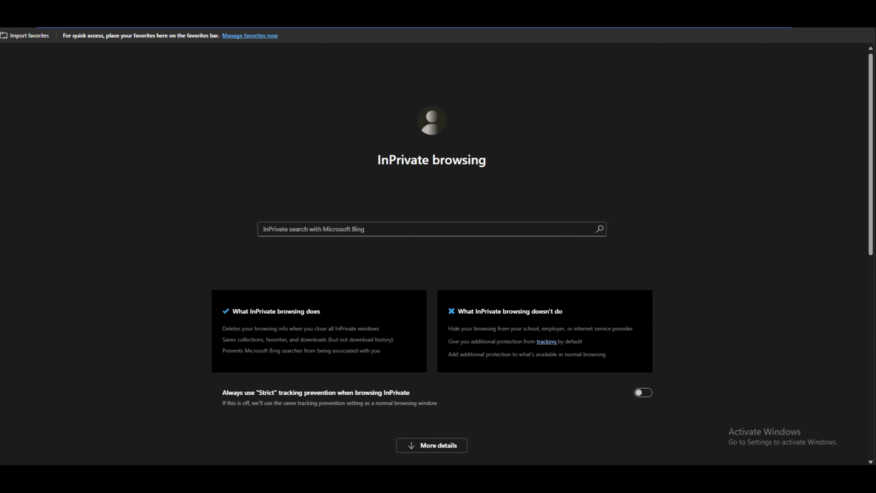
pyautogui.write('https://login.microsoftonline.com')
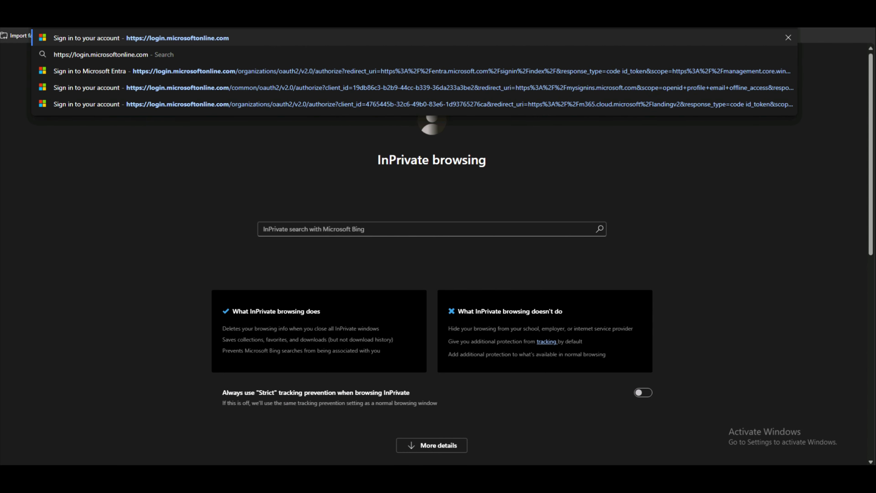
pyautogui.press('Return')
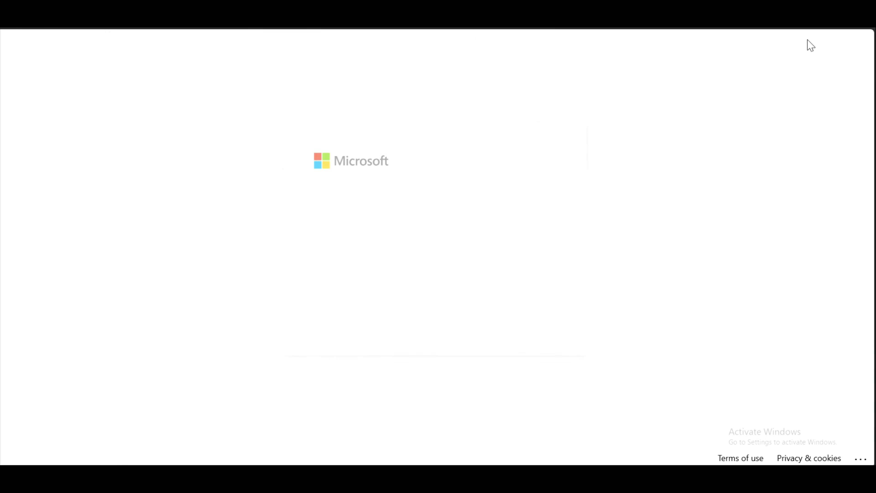
pyautogui.hotkey('alt', 'f')
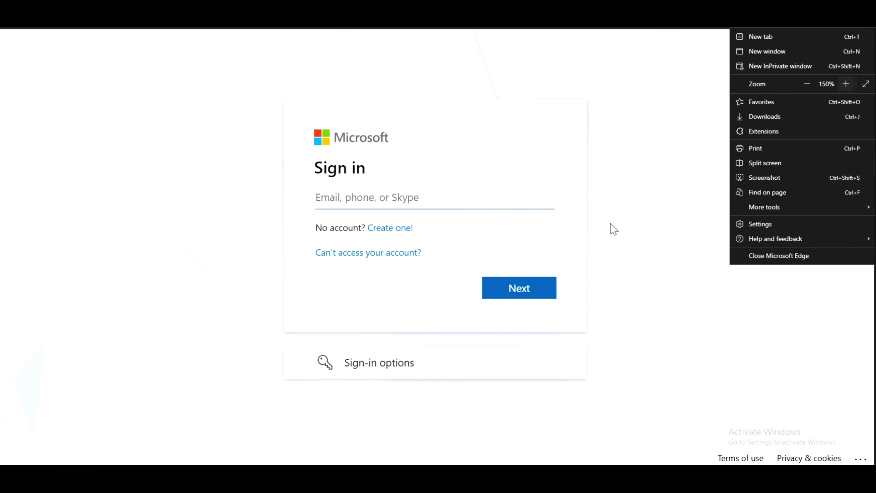
pyautogui.press('Escape')
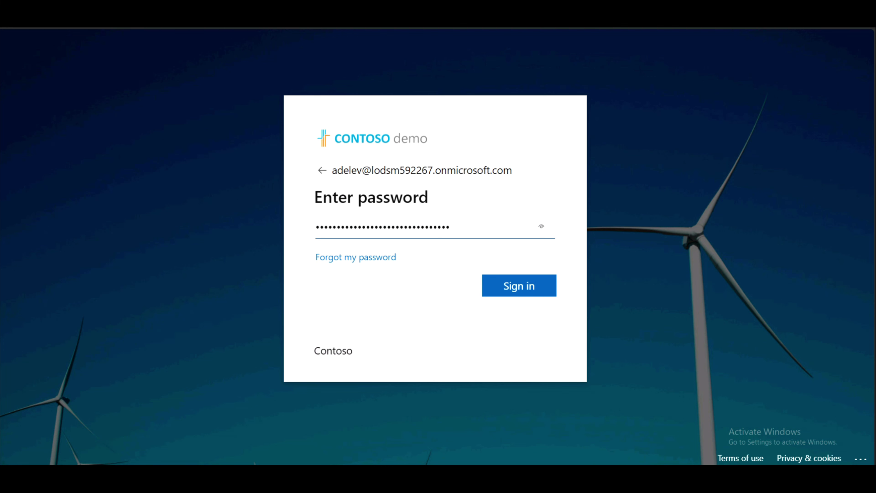
pyautogui.click(531, 288)
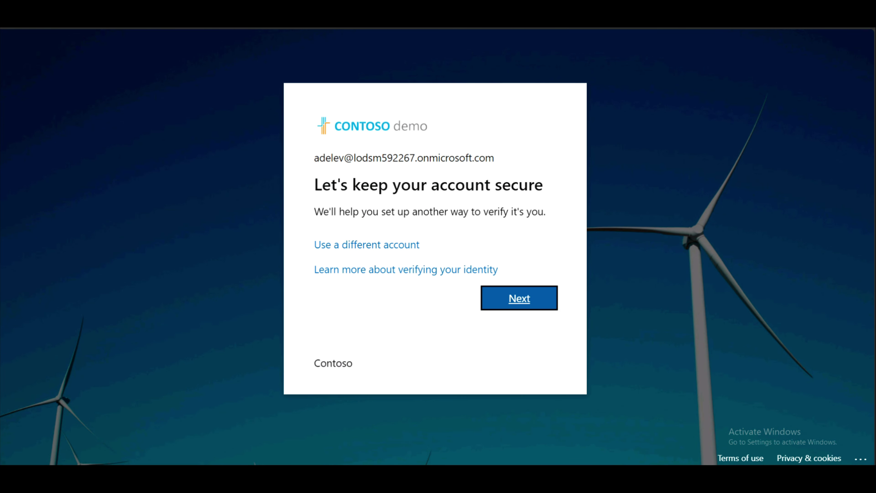
pyautogui.click(517, 299)
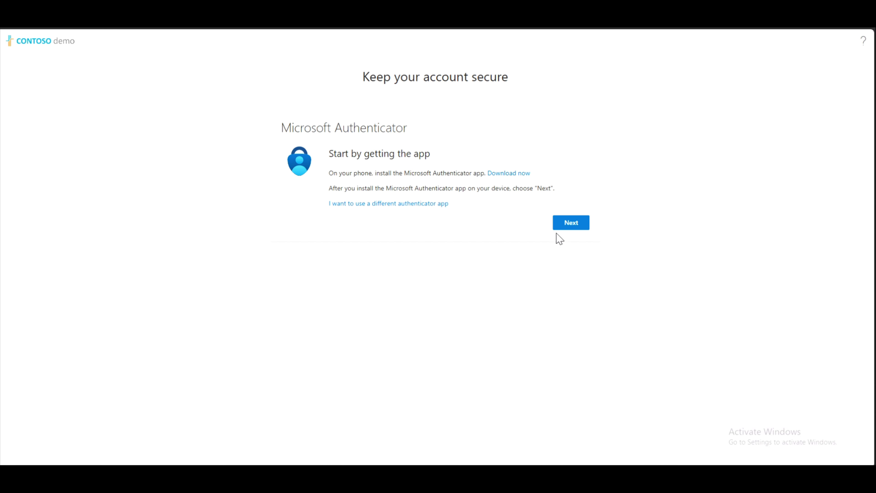
pyautogui.click(567, 224)
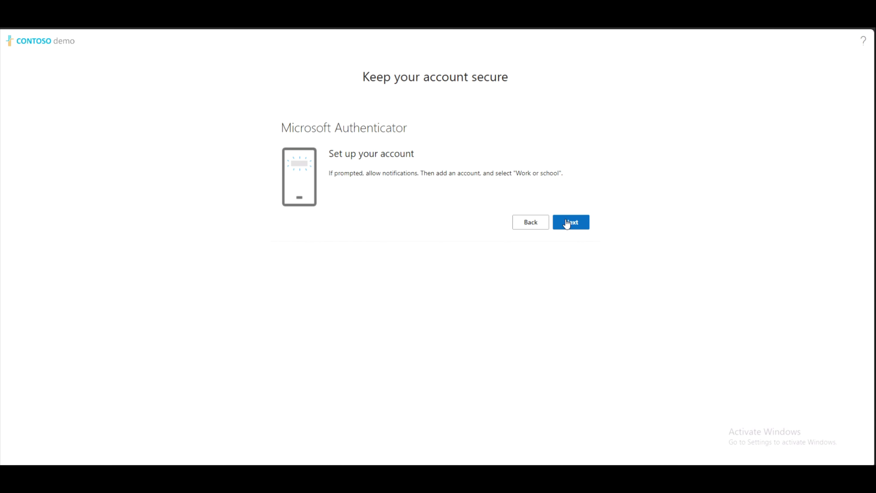